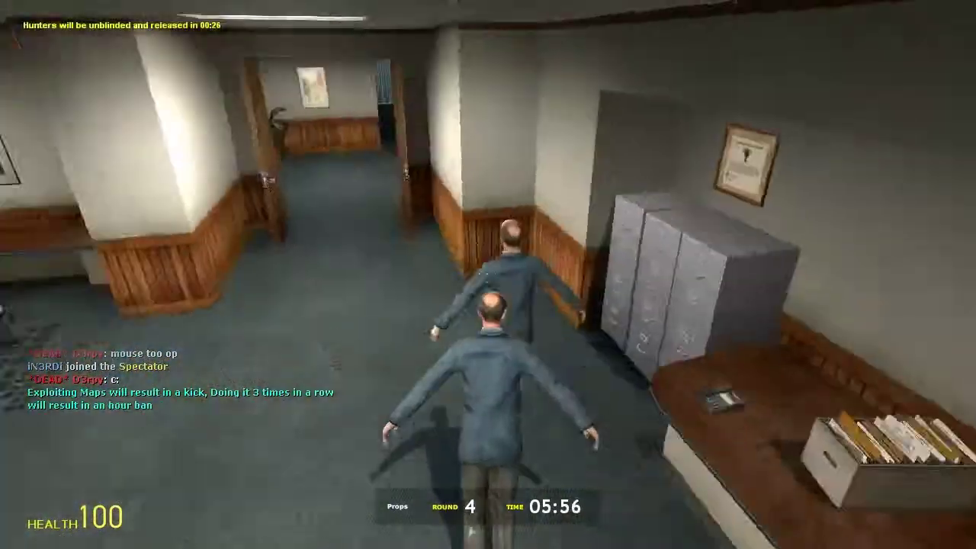
Step: Walk through the office to the desk corner and become a tiny prop
key(w)
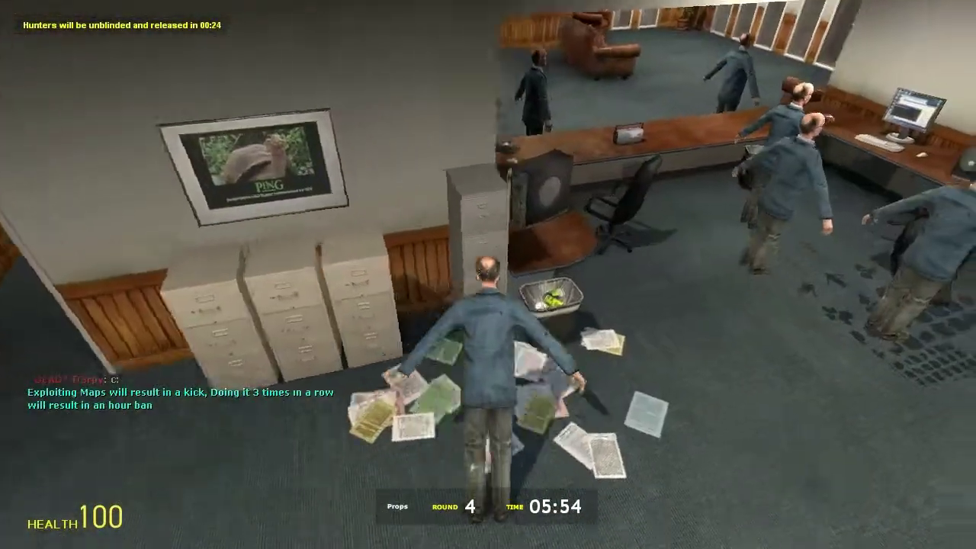
key(w)
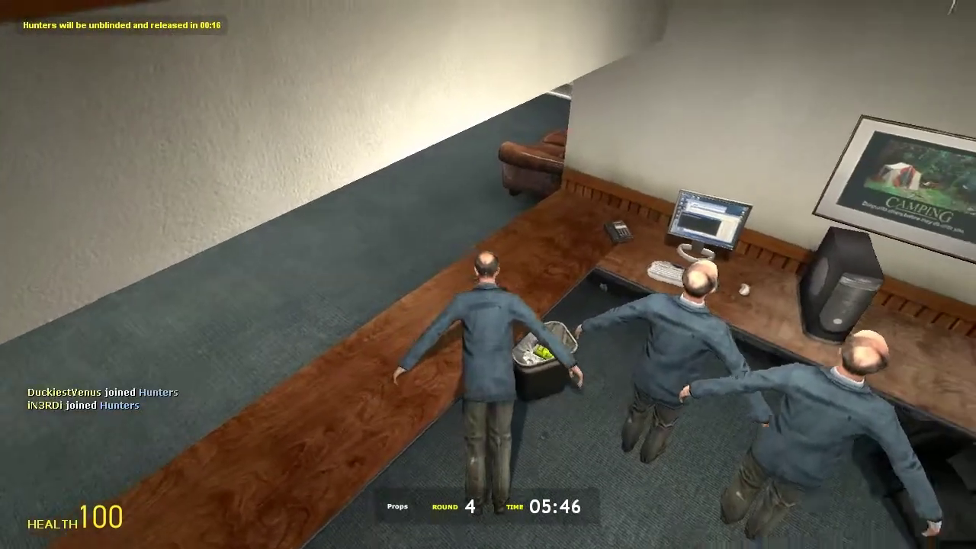
key(w)
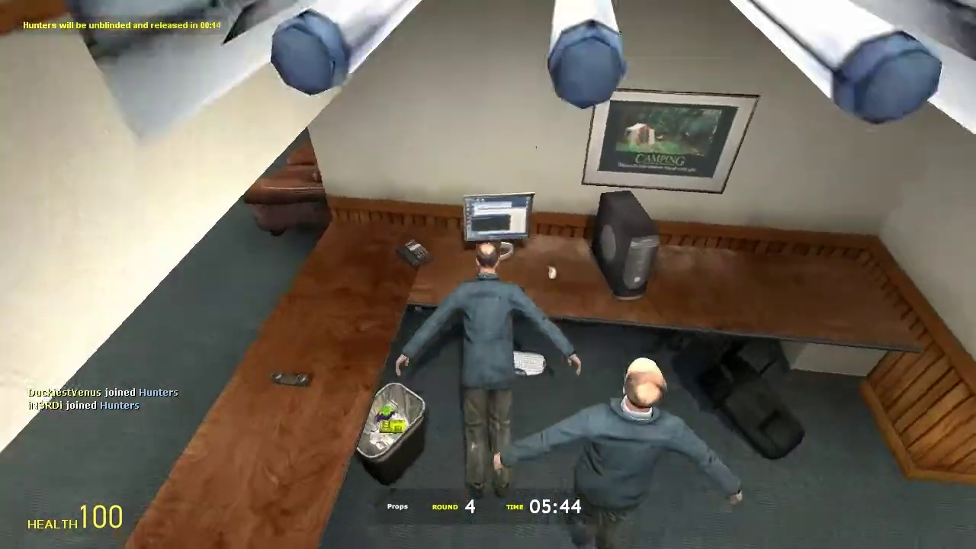
key(w)
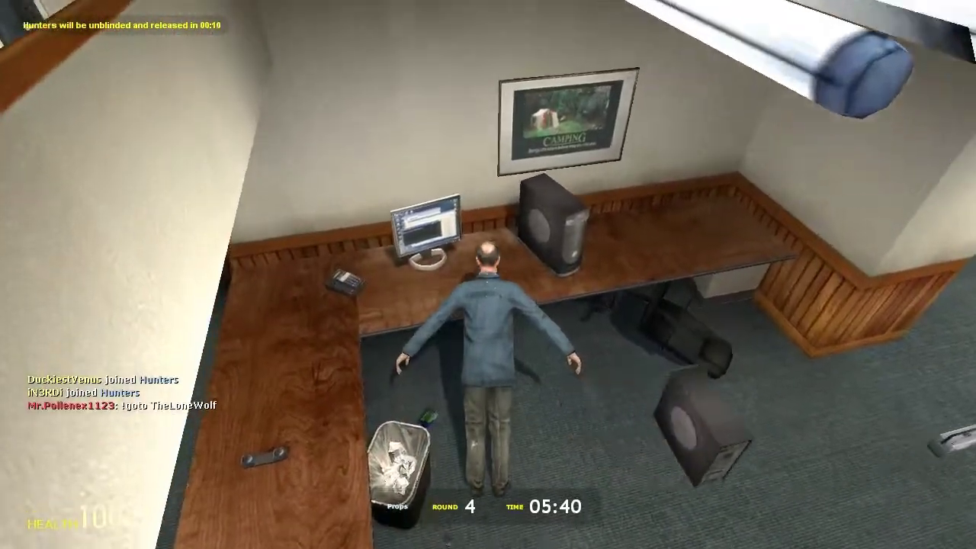
key(e)
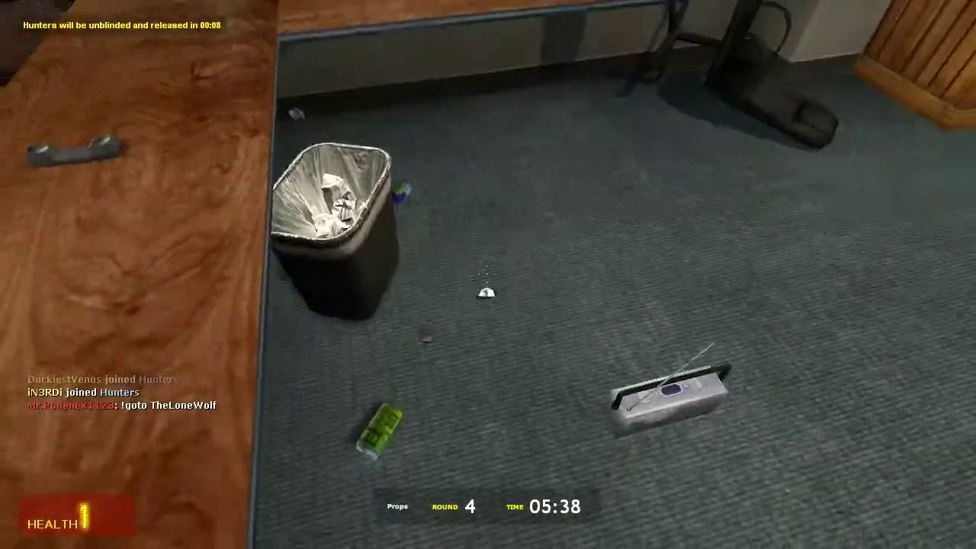
Step: Roll the tiny prop over to the filing cabinets and into the gap beside the desk
key(w)
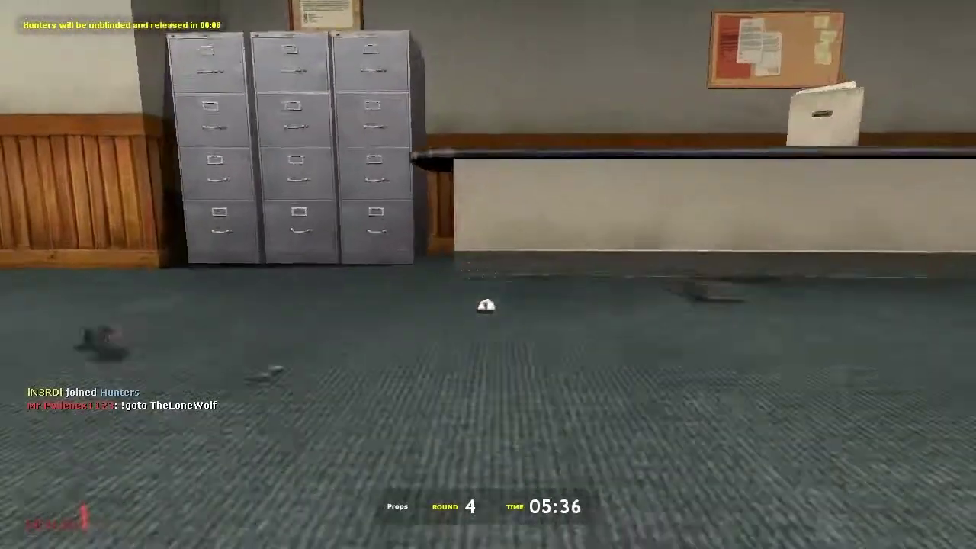
key(w)
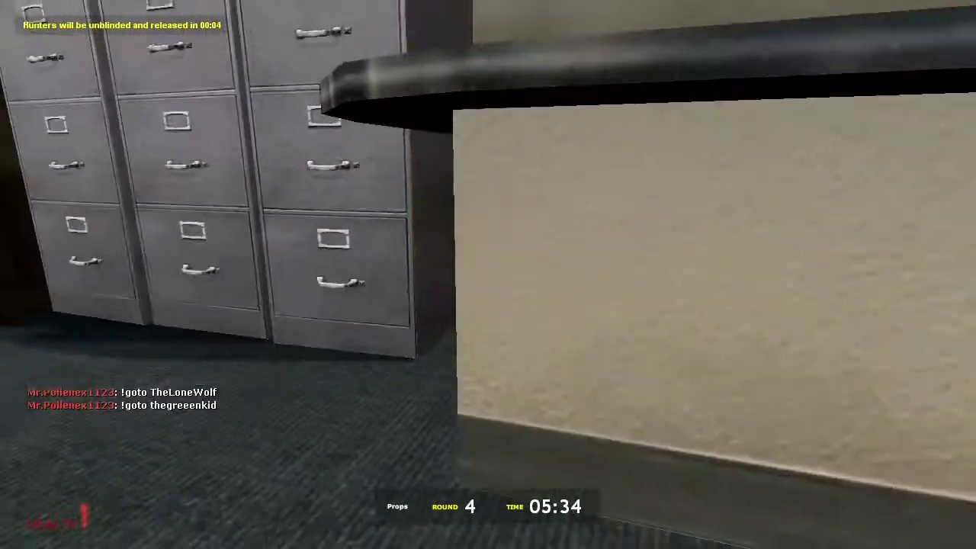
key(s)
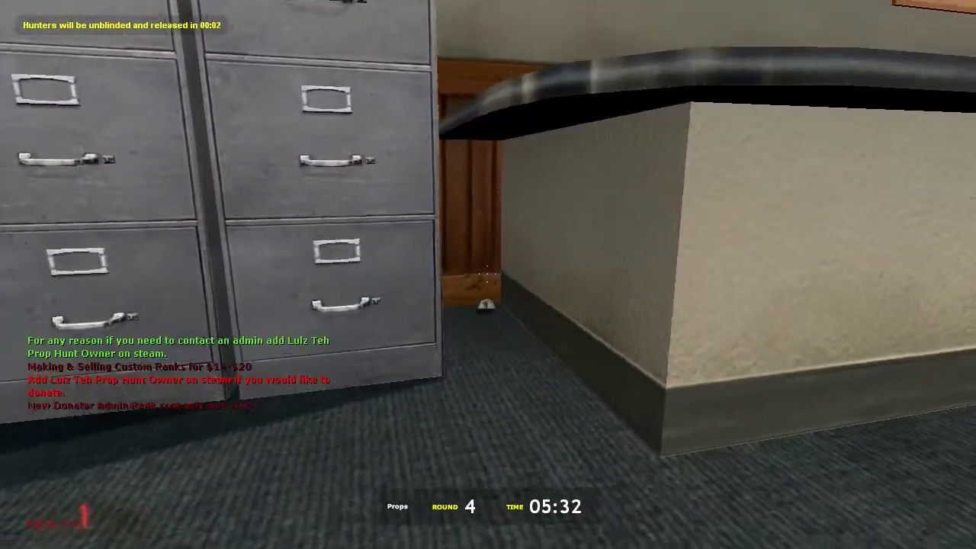
key(w)
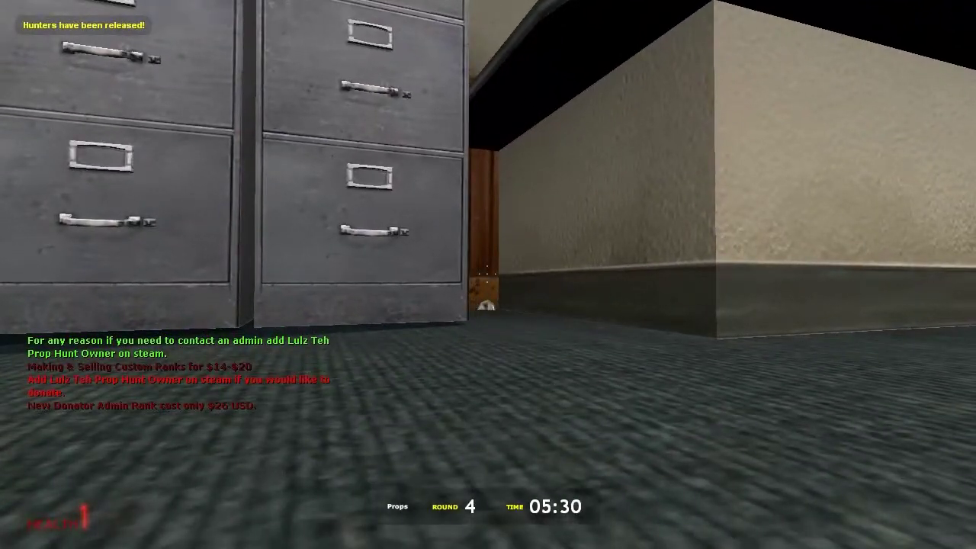
Step: Move the prop past the cabinets into the office and send the ragdoll command in chat
key(w)
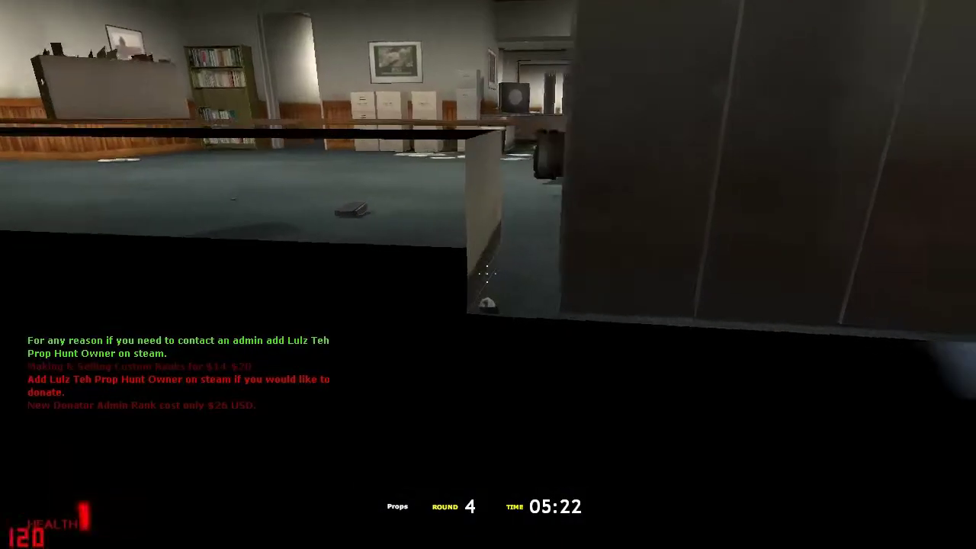
text(!ragdoll poll)
key(Return)
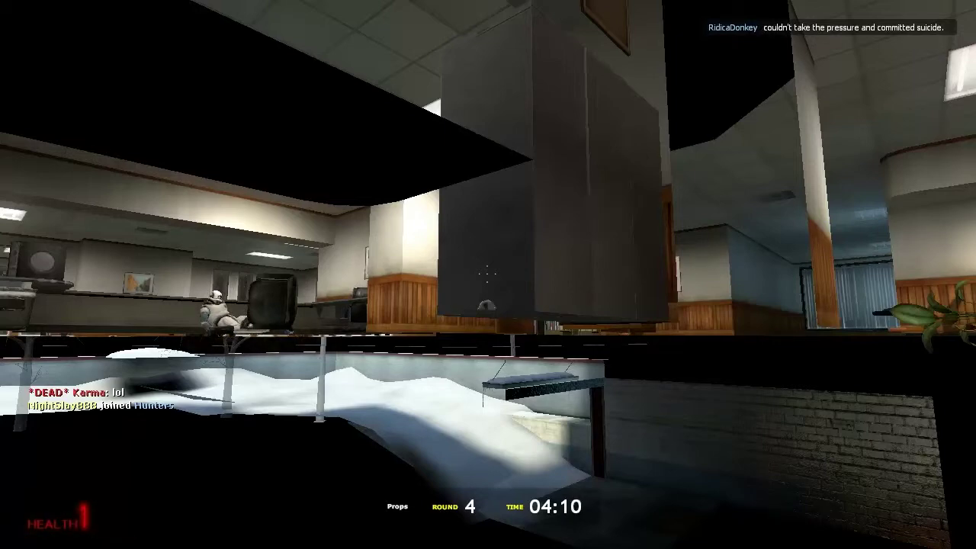
key(Tab)
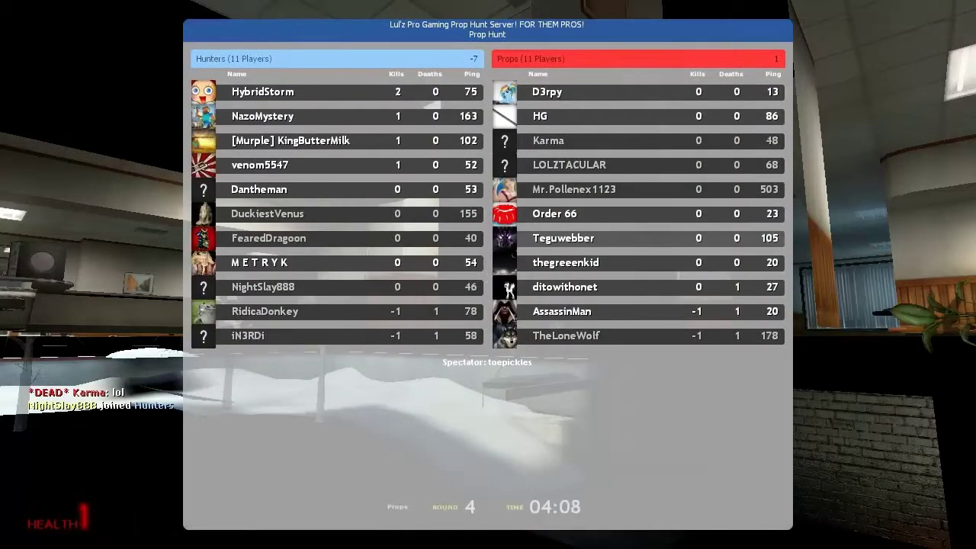
key(Tab)
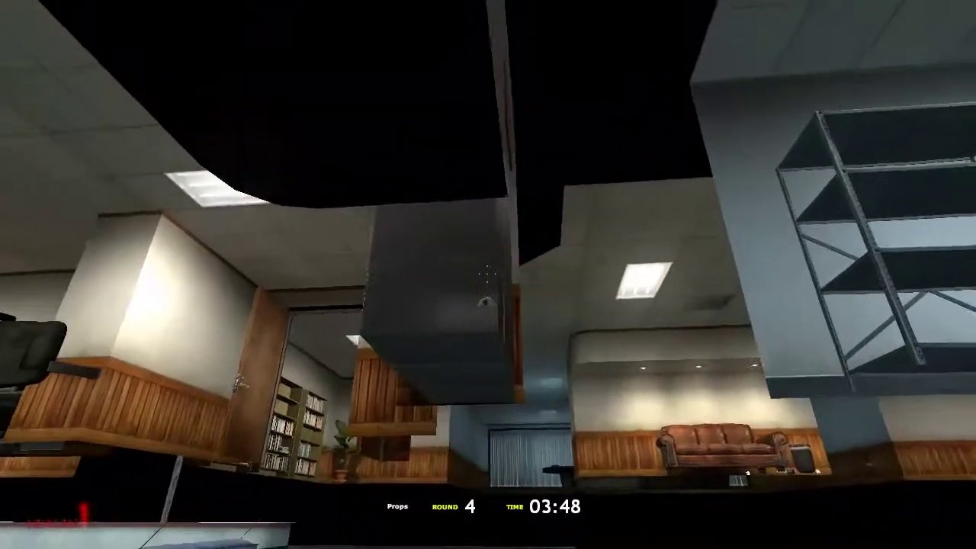
key(Tab)
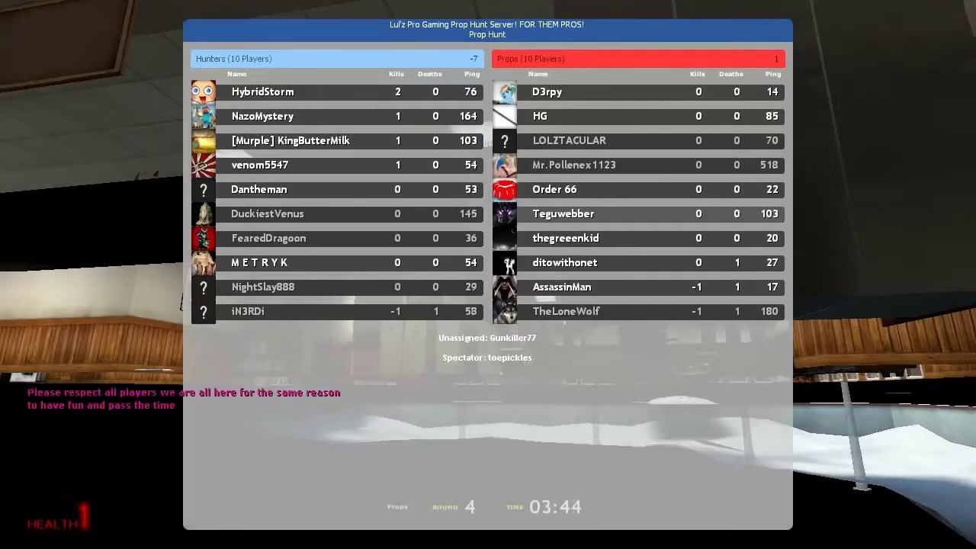
key(Tab)
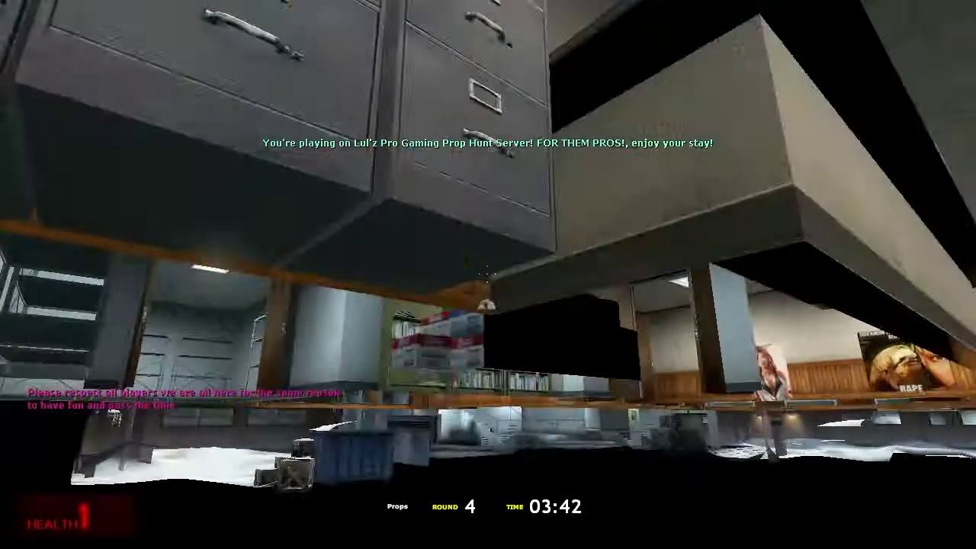